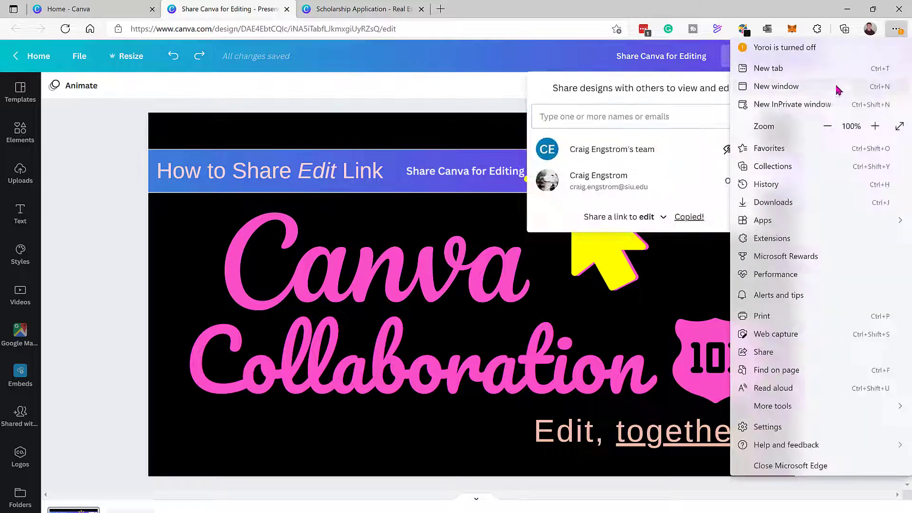
- Load the pasted share link in the InPrivate window, close it, and undo the accidental pointer move
key("ctrl+v")
key("Return")
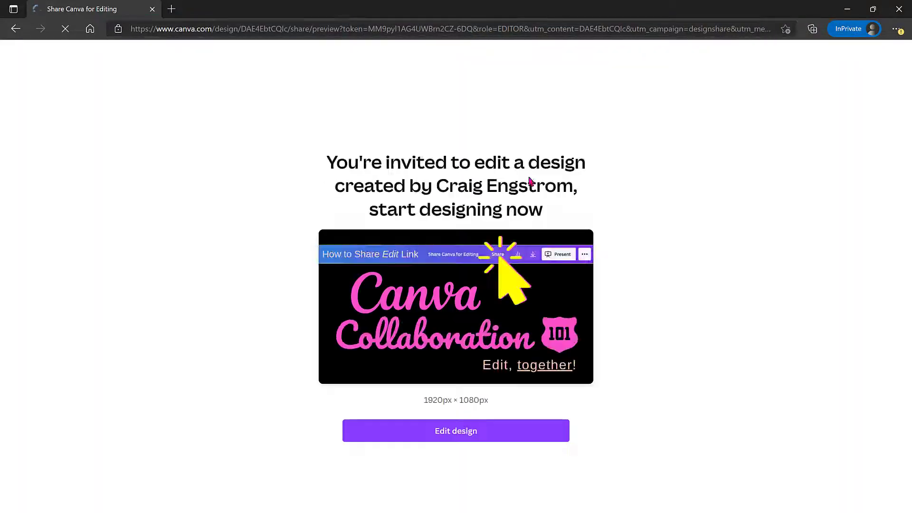
left_click(899, 10)
left_click_drag(676, 234, 734, 234)
key("ctrl+z")
- Browse the Shared with you folders' designs, then collapse the side panel
left_click(20, 416)
left_click(20, 496)
left_click(181, 117)
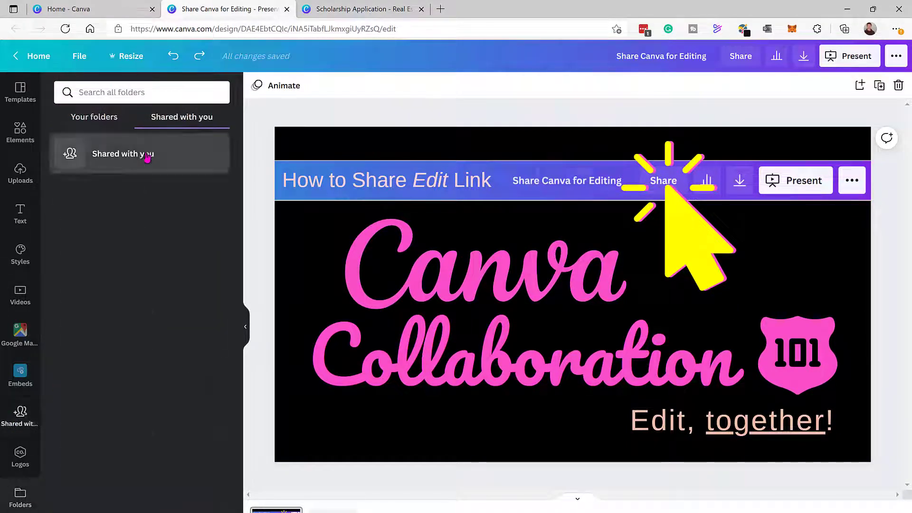
left_click(147, 155)
left_click(245, 327)
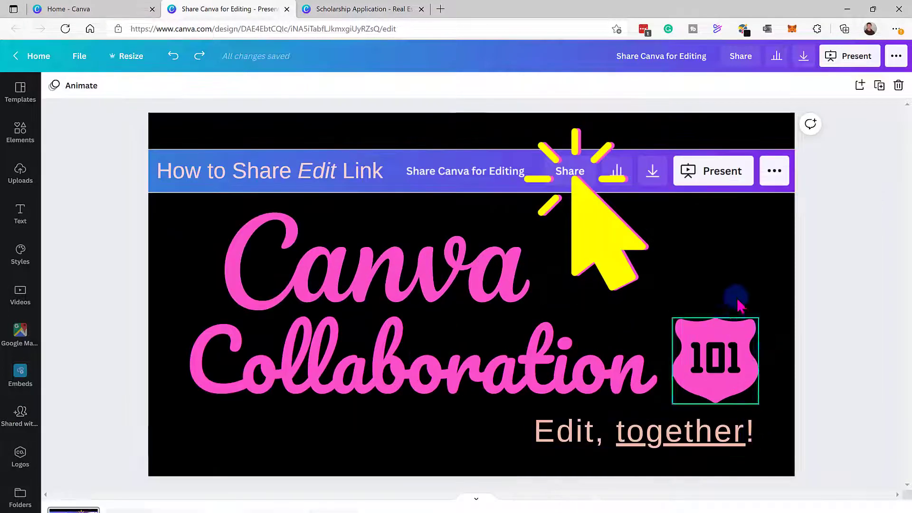
- Copy the Canva Collaboration design's share link with access kept at 'edit'
left_click(737, 62)
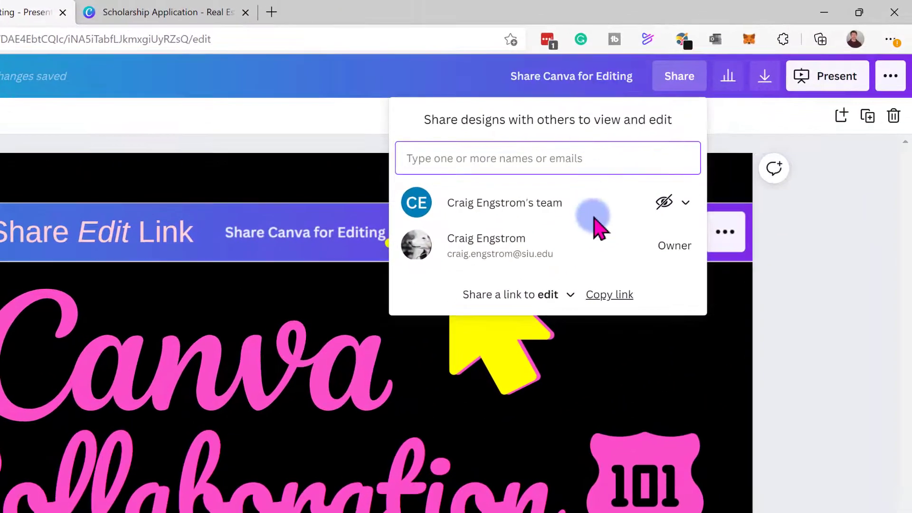
left_click(561, 294)
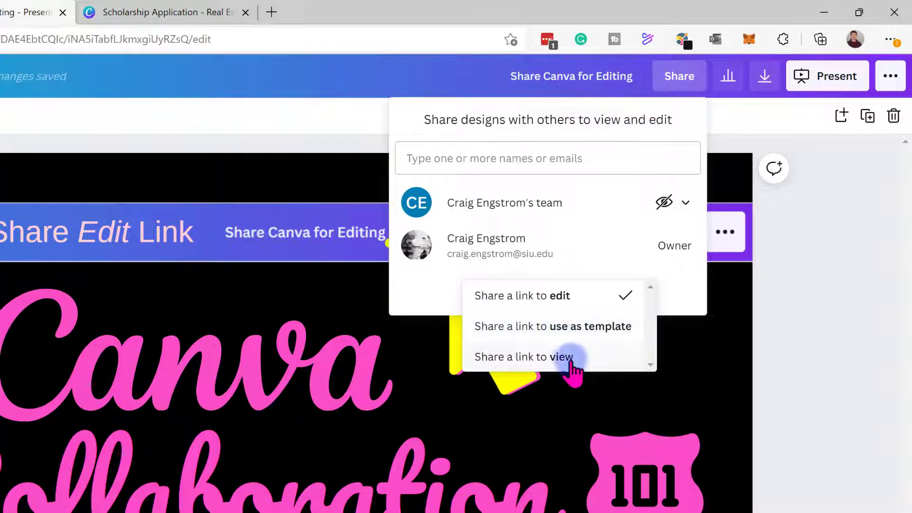
left_click(560, 304)
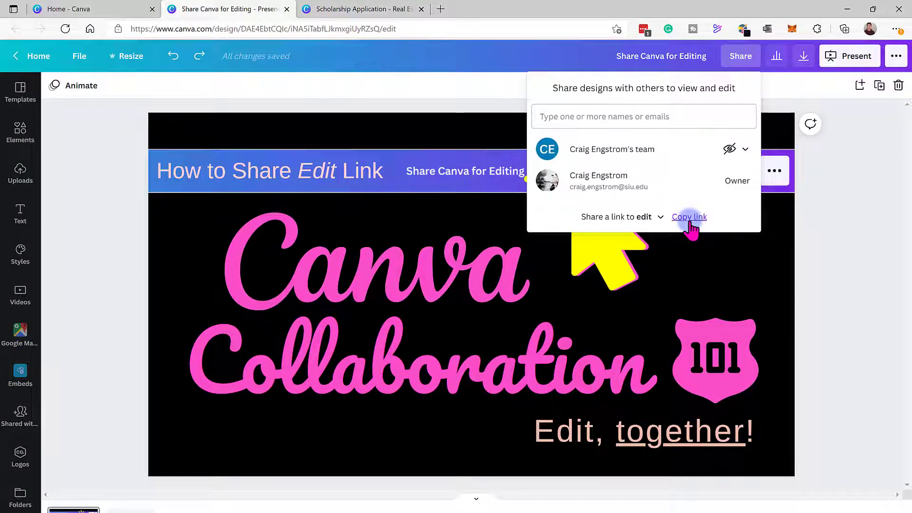
left_click(689, 220)
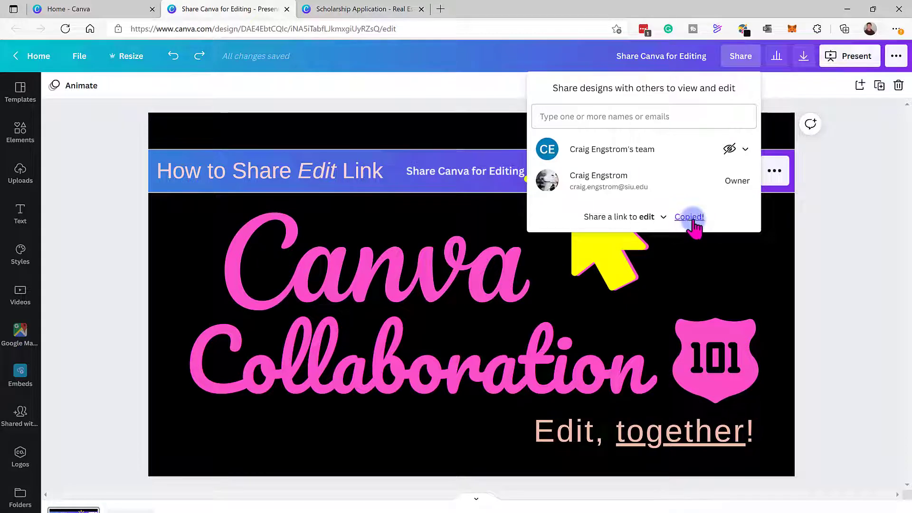
left_click(837, 268)
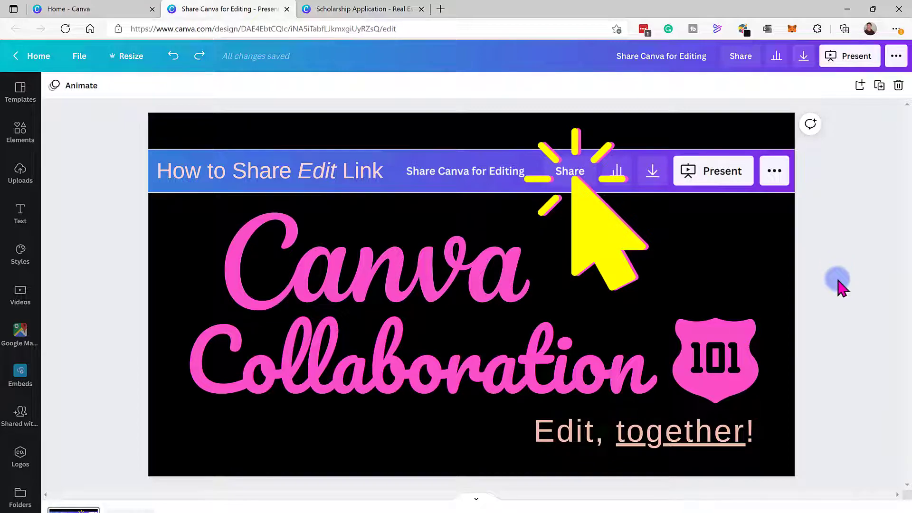
- From Home, copy an edit-access link for the Make Up Shop Order Process Timeline Infographic design
left_click(57, 8)
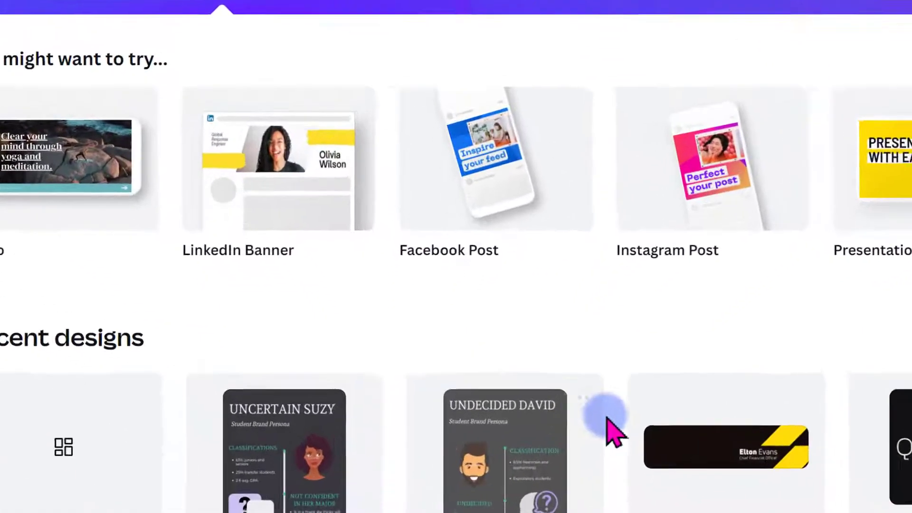
mouse_move(501, 456)
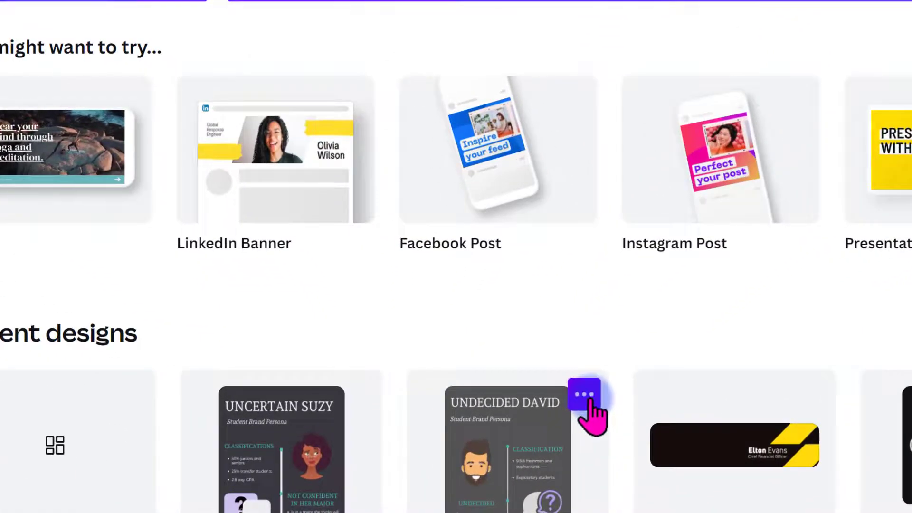
left_click(584, 394)
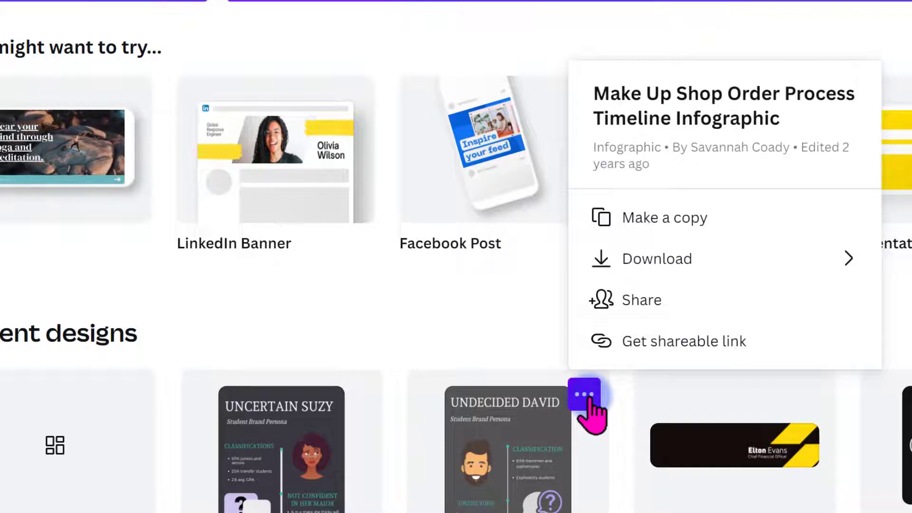
left_click(629, 311)
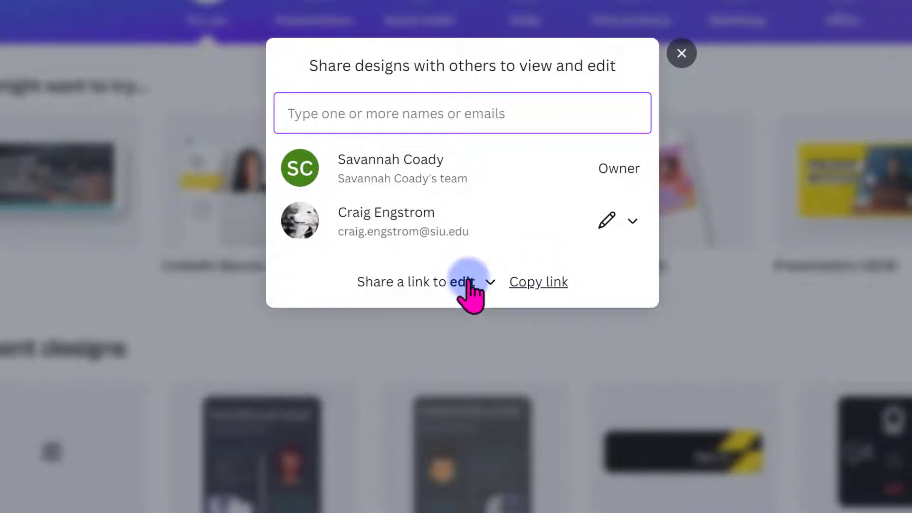
left_click(470, 284)
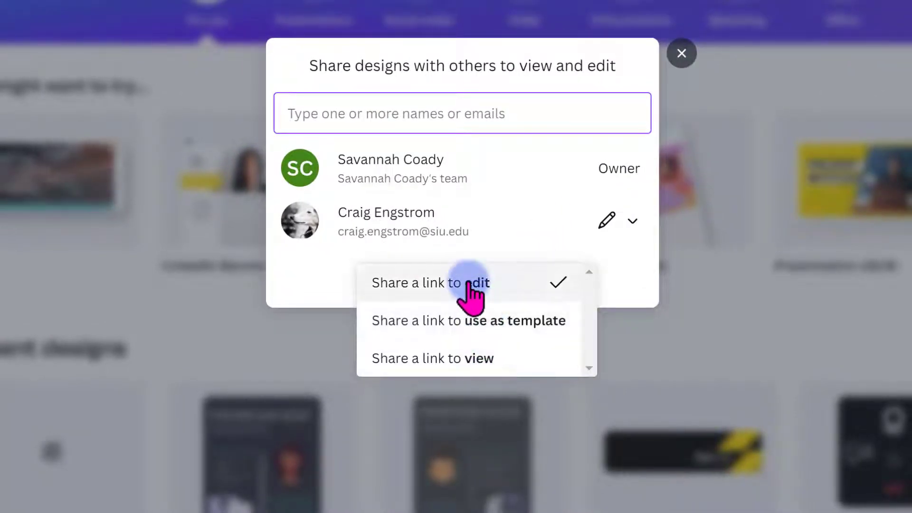
left_click(472, 285)
left_click(552, 284)
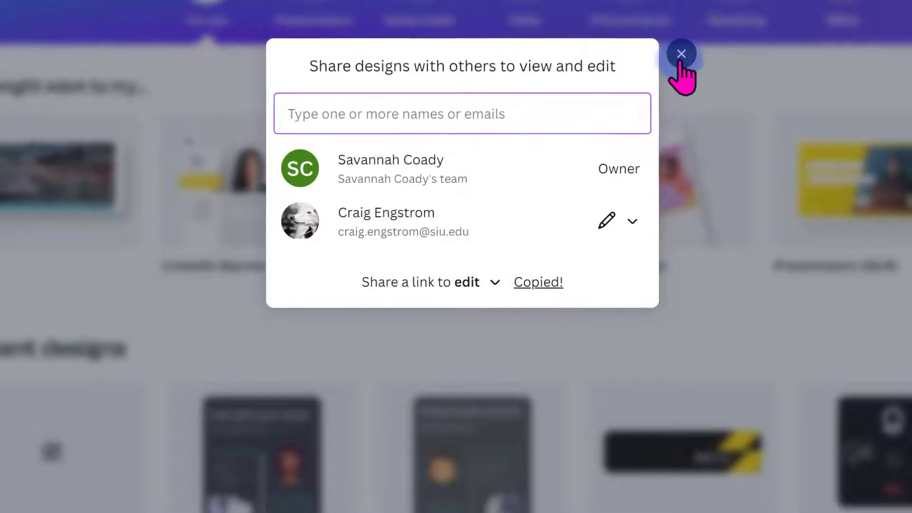
left_click(680, 56)
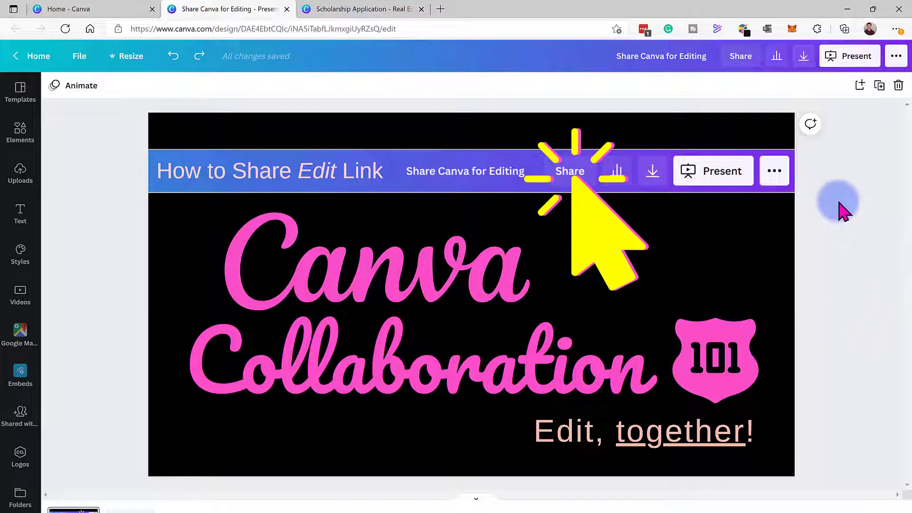
left_click(741, 58)
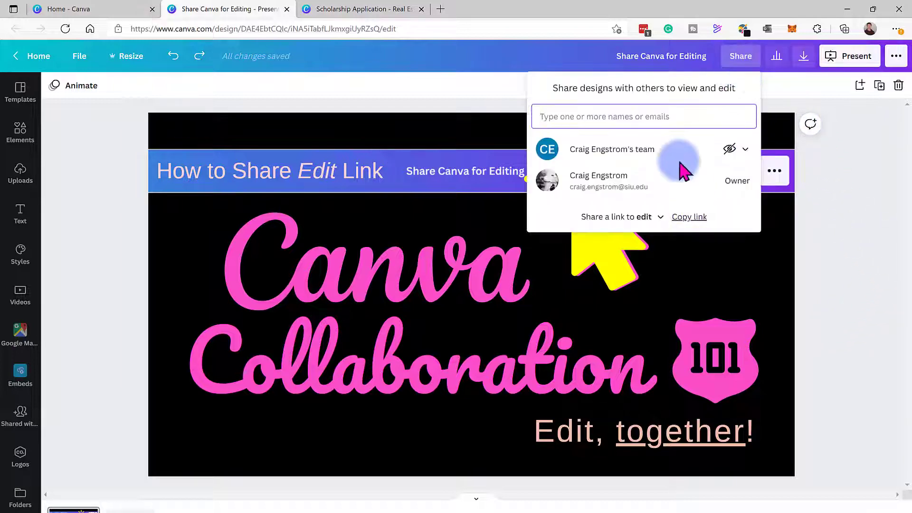
left_click(900, 328)
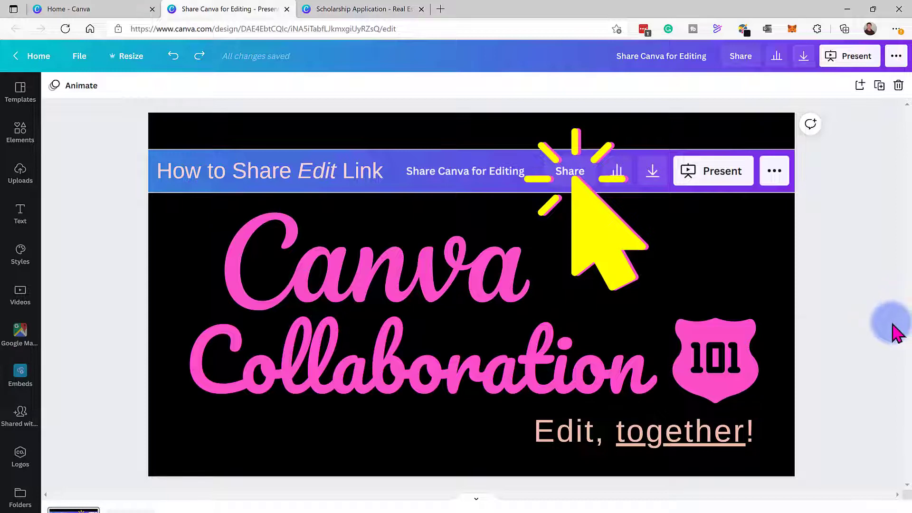
left_click(735, 65)
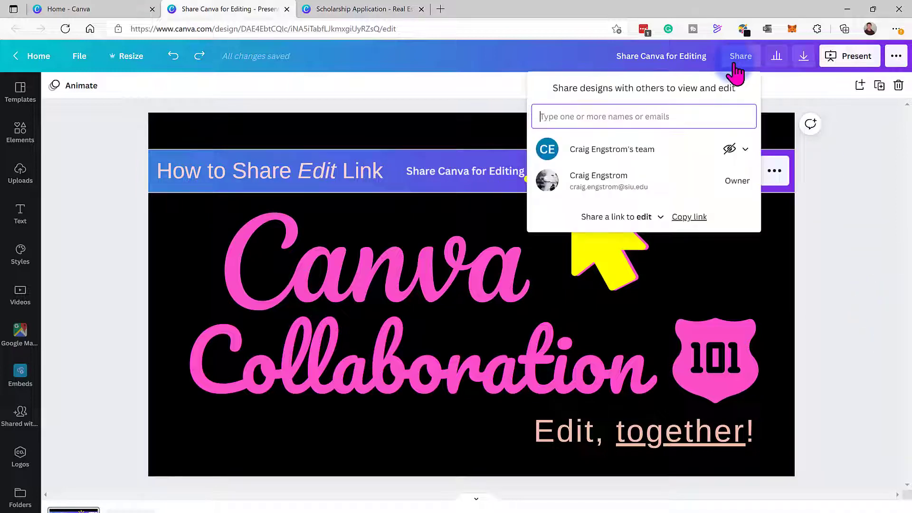
left_click(896, 55)
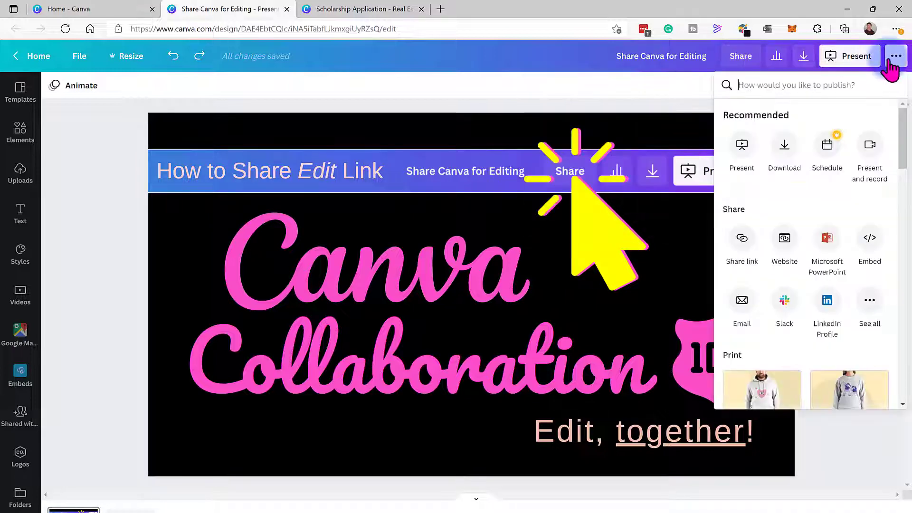
left_click(743, 243)
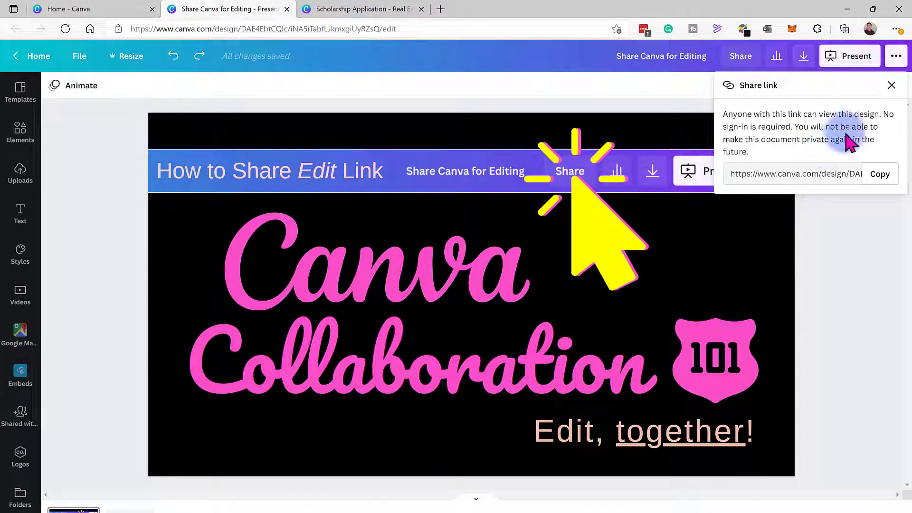
left_click(891, 86)
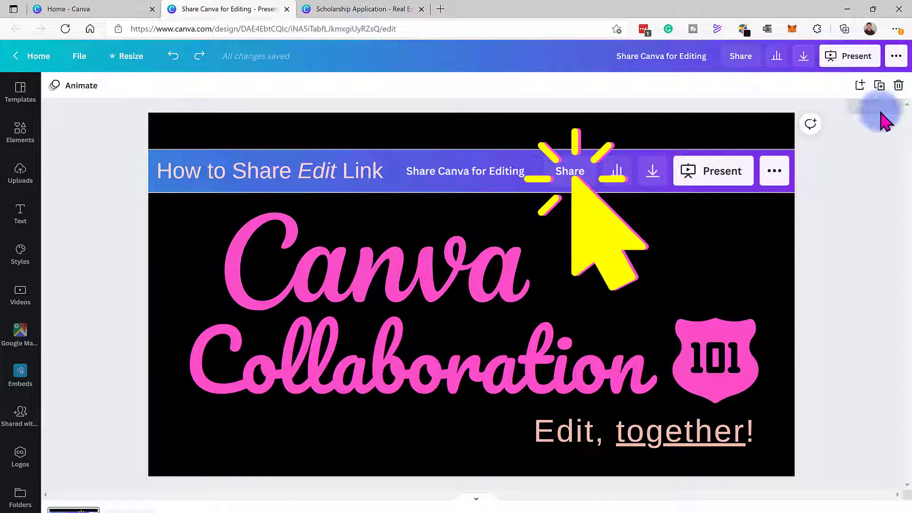
- Open the copied edit link in a new InPrivate window to show its edit invitation page
left_click(741, 57)
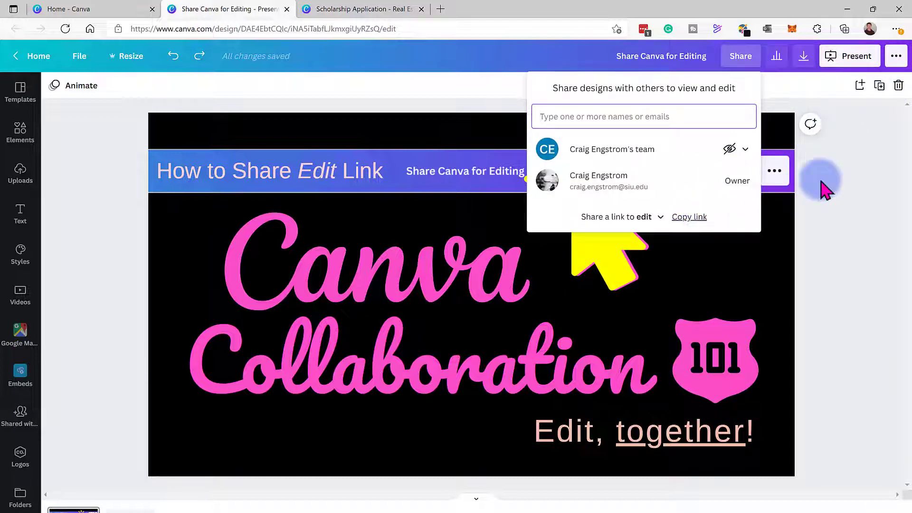
left_click(895, 29)
left_click(817, 104)
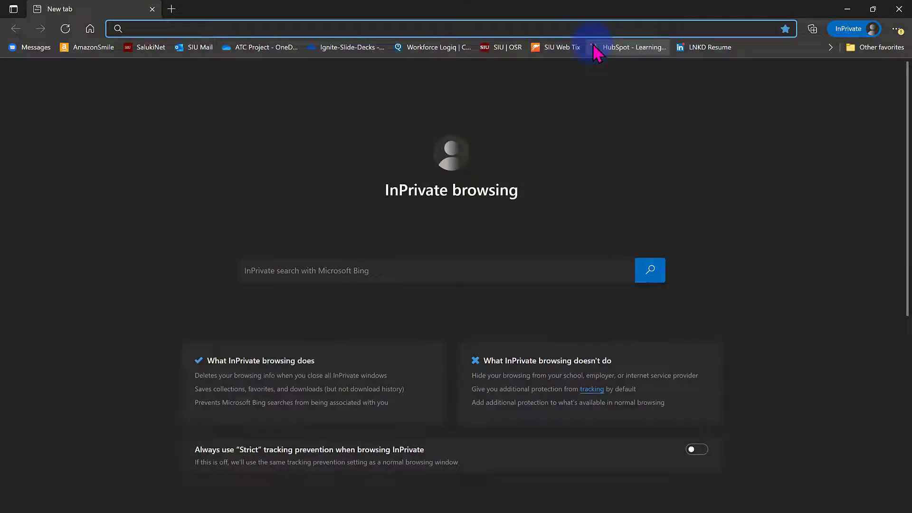
key("ctrl+v")
left_click(594, 46)
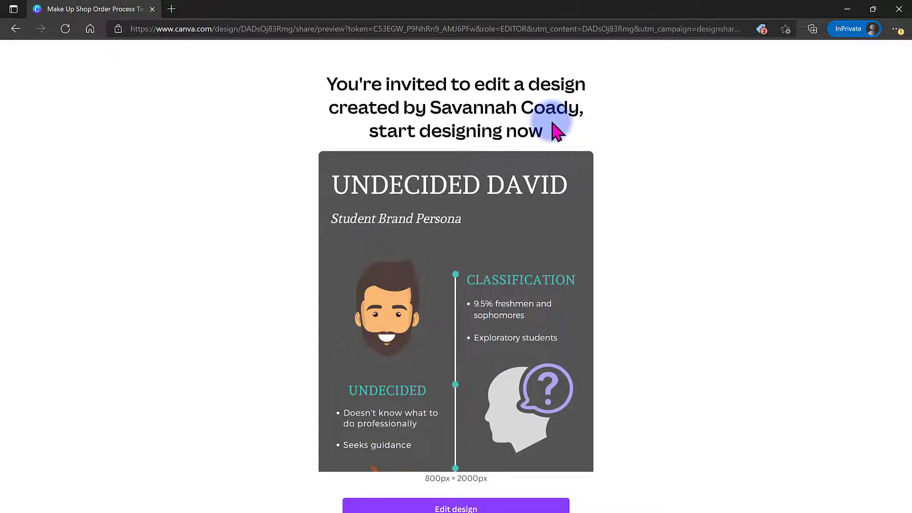
- Close the private window and copy the Canva Collaboration design's edit link
left_click(899, 9)
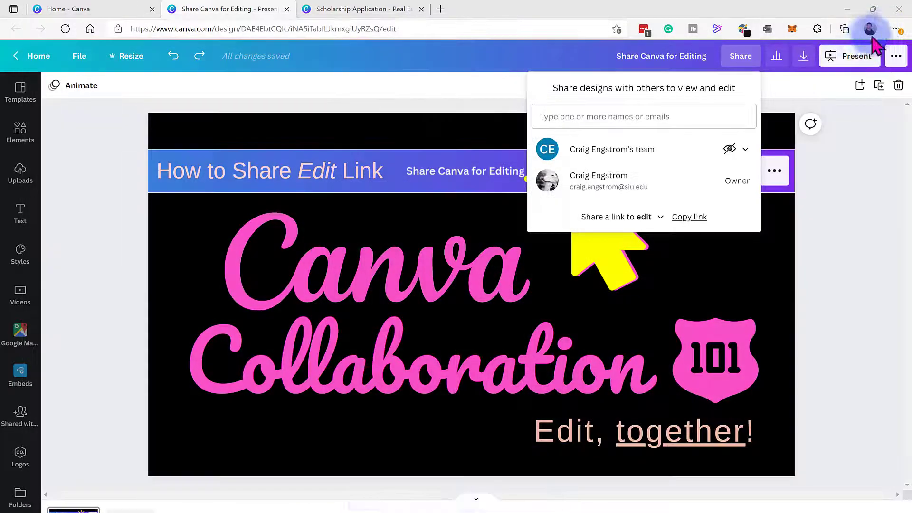
left_click(885, 325)
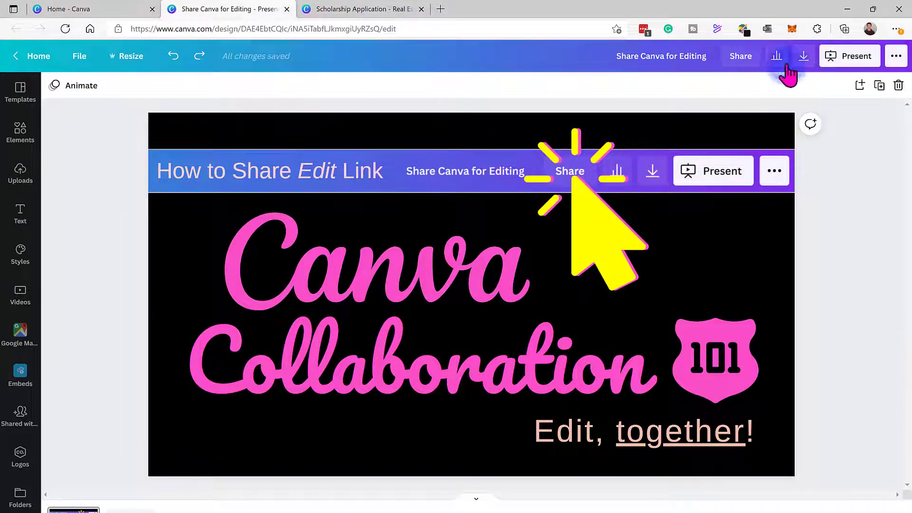
left_click(739, 56)
left_click(707, 219)
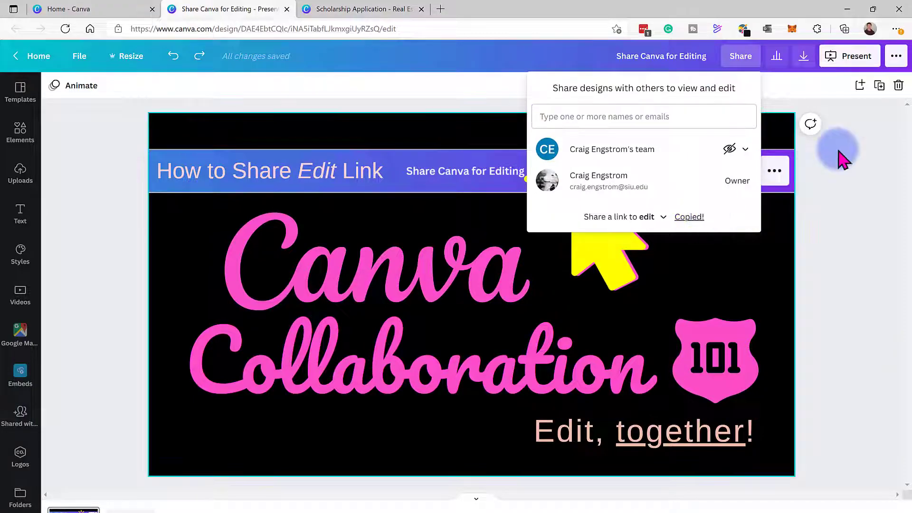
- Preview that link's invitation page in a new InPrivate window, then close it and the share panel
left_click(895, 29)
left_click(789, 104)
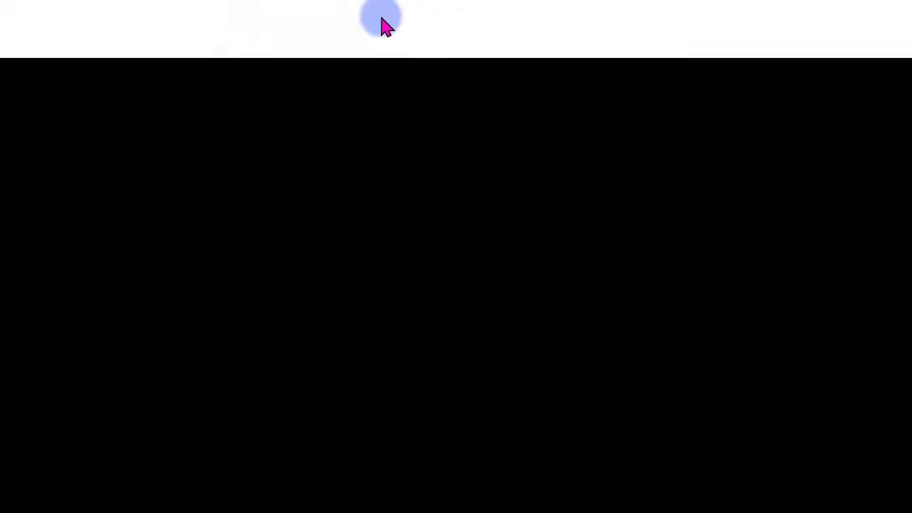
key("ctrl+v")
key("Return")
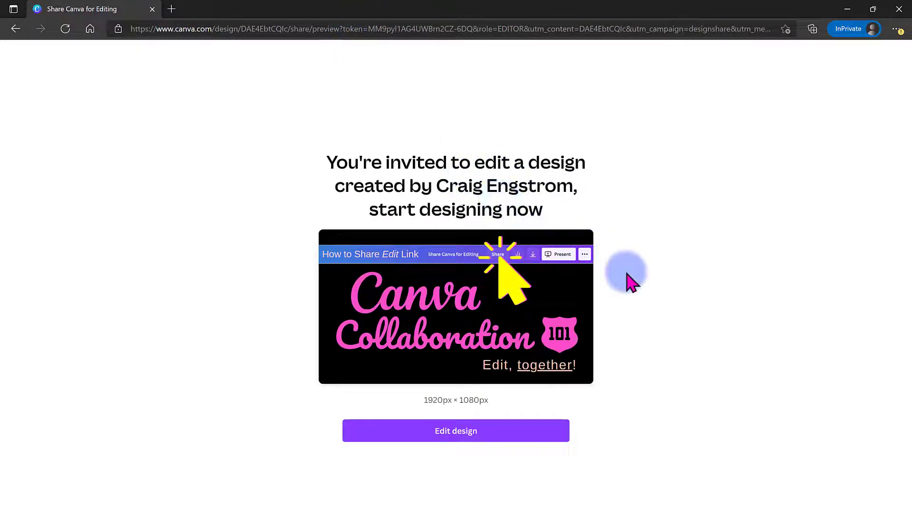
left_click(899, 10)
left_click(838, 217)
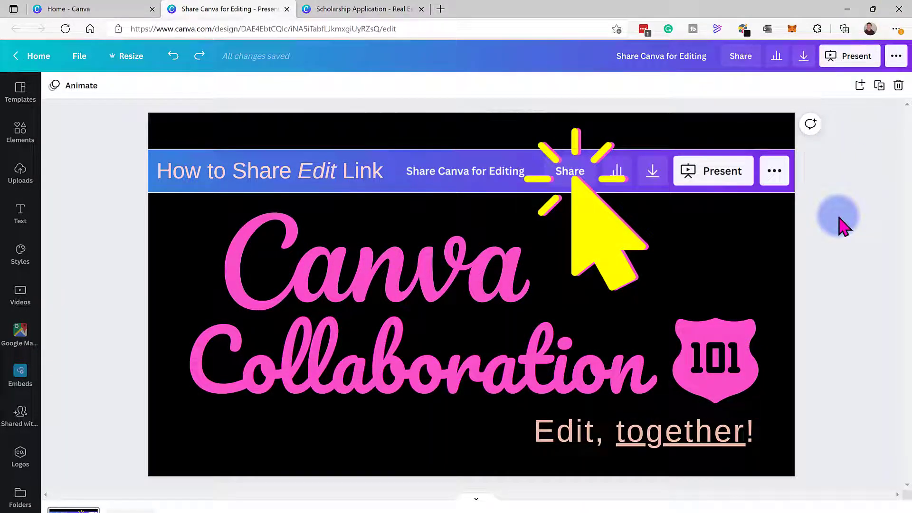
left_click(741, 57)
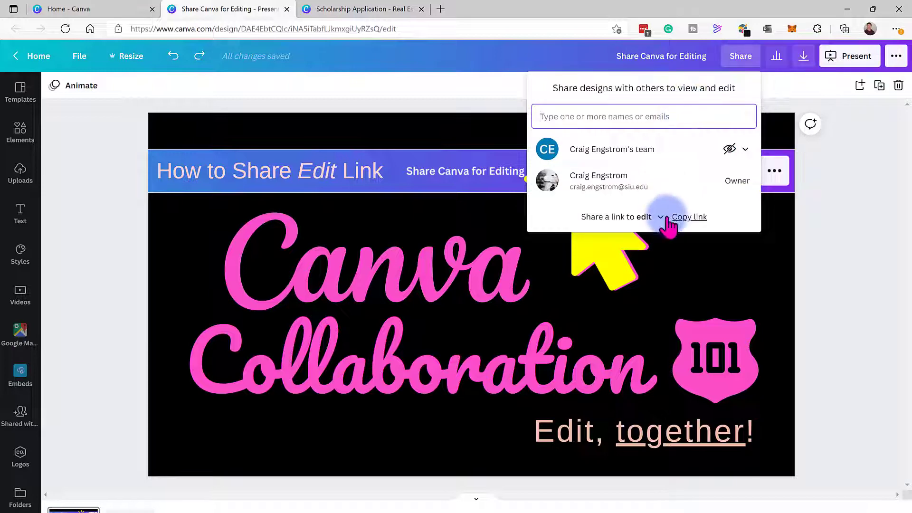
left_click(836, 301)
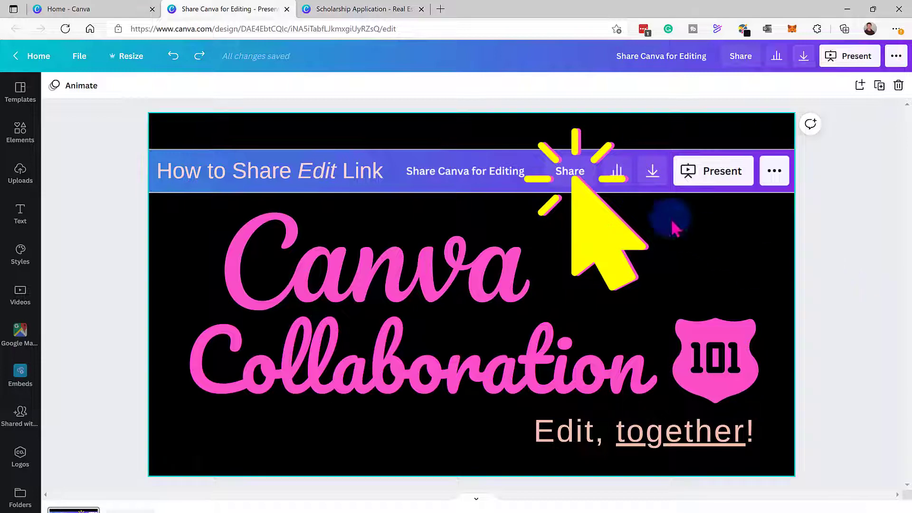
left_click(69, 57)
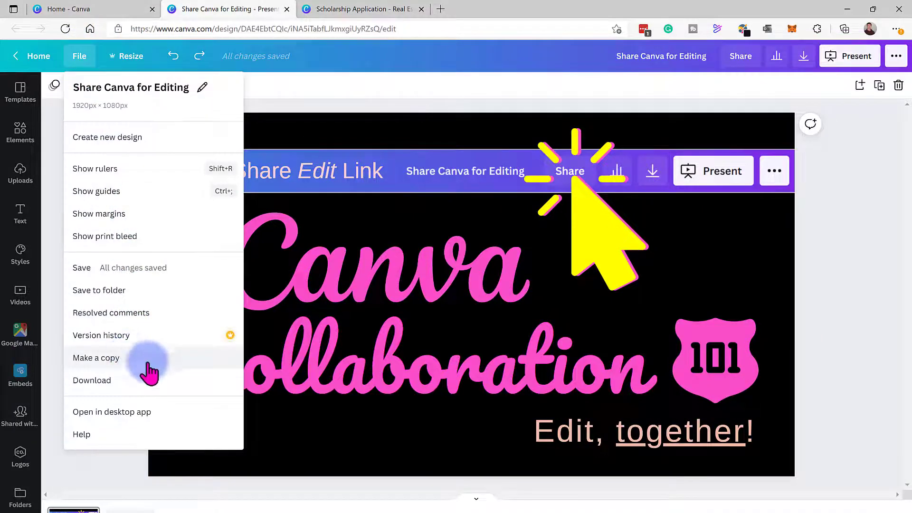
left_click(840, 351)
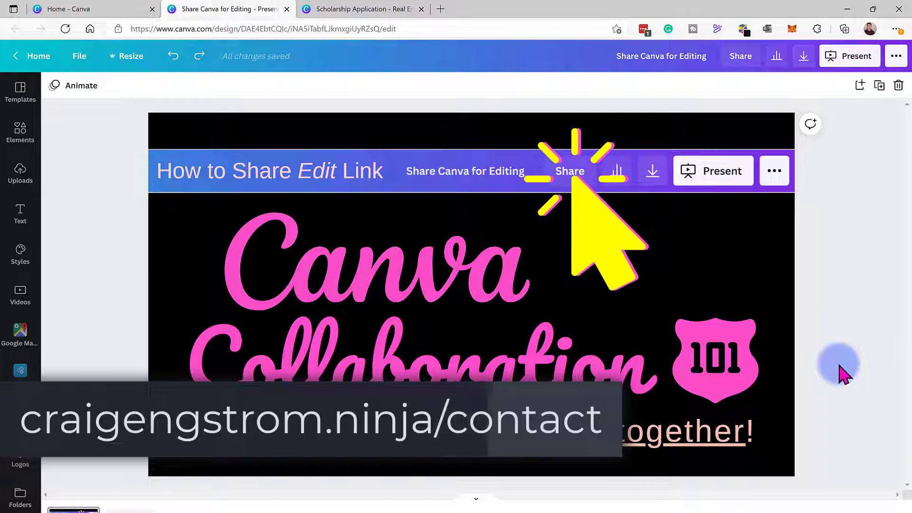
left_click(599, 259)
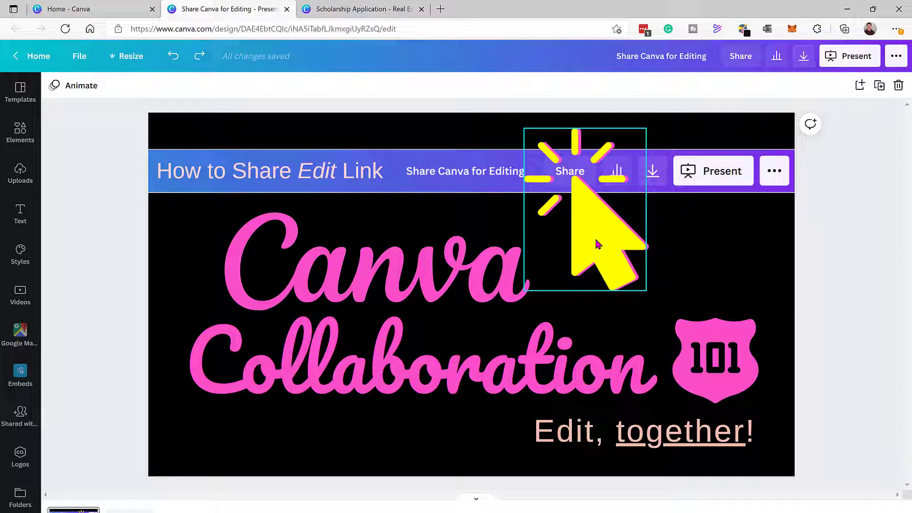
- Drag the yellow cursor graphic right, then back over the Share label, and deselect it
left_click_drag(596, 243, 646, 240)
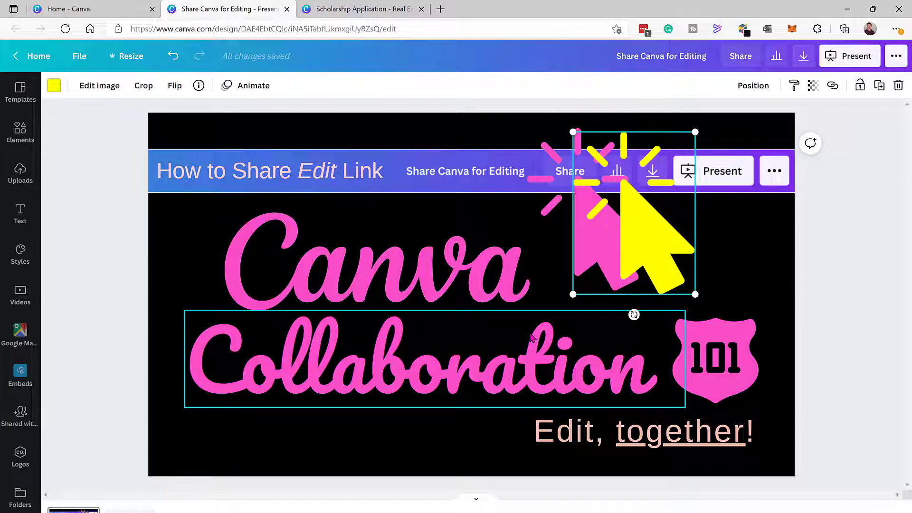
left_click_drag(625, 248, 590, 247)
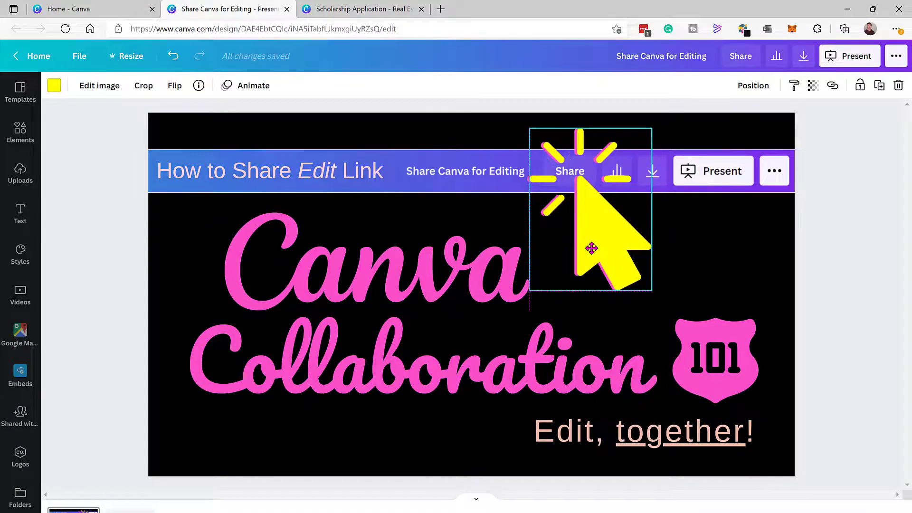
left_click(840, 312)
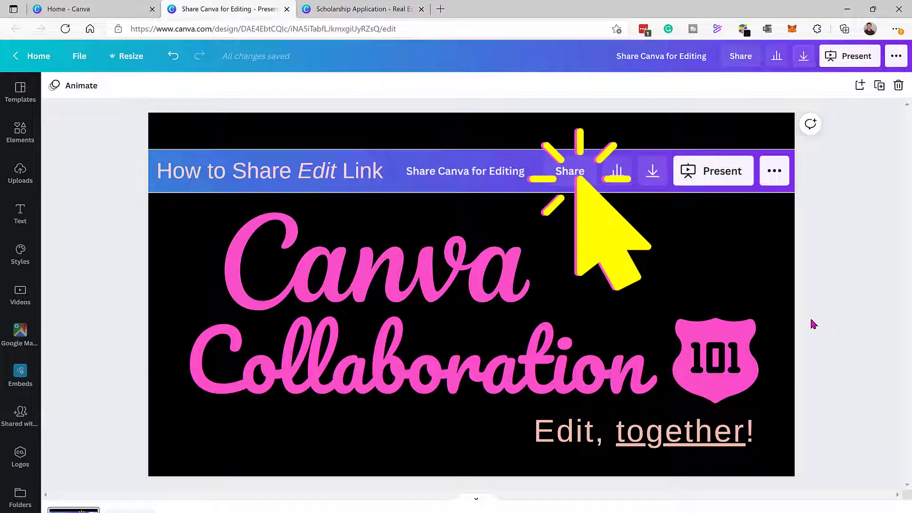
- Change the design's share link from edit to view access and copy it
left_click(740, 57)
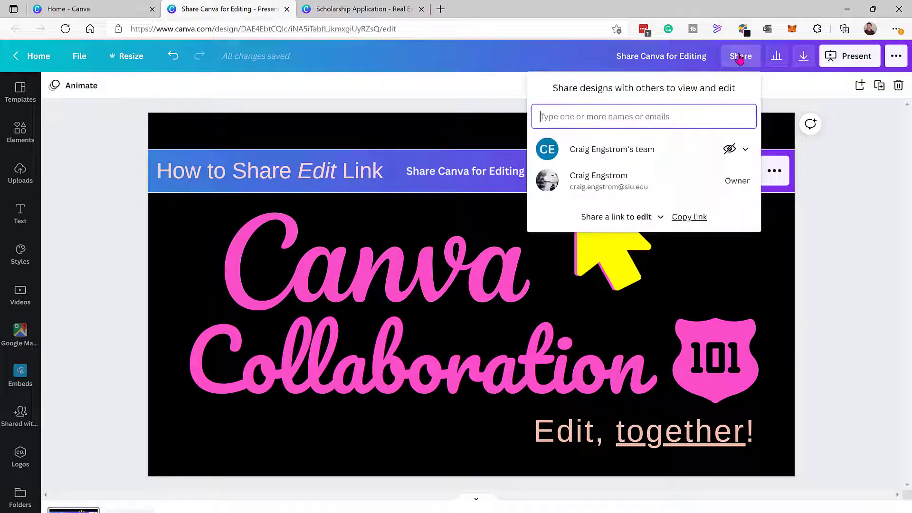
left_click(657, 215)
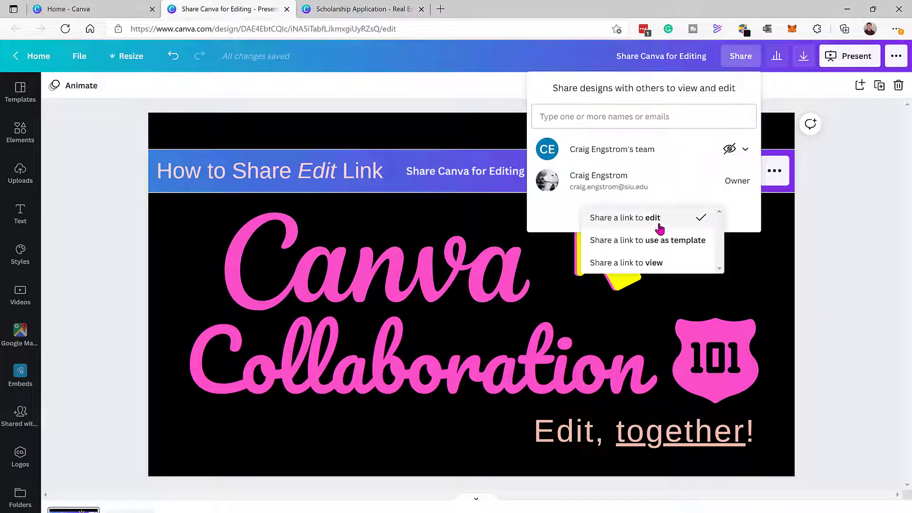
left_click(662, 263)
left_click(691, 219)
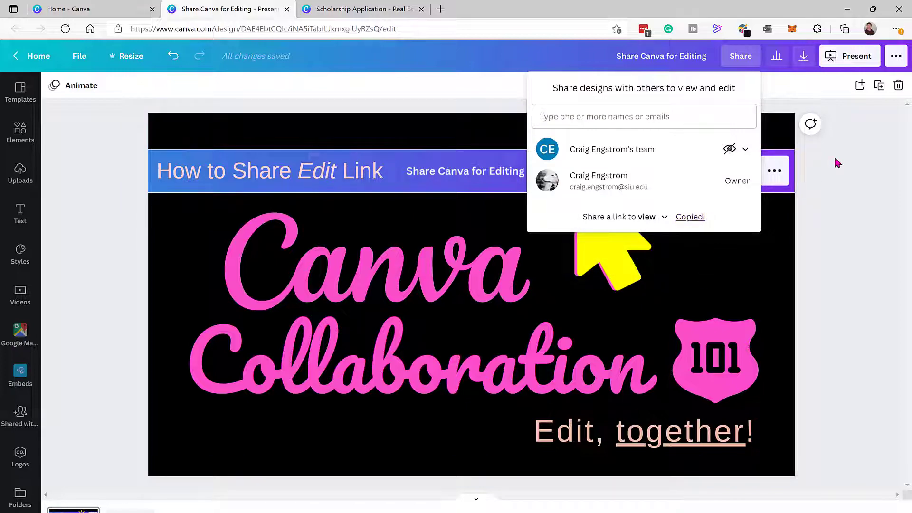
- Open the view-only link in a new InPrivate window, then return to the editor
left_click(896, 28)
left_click(823, 104)
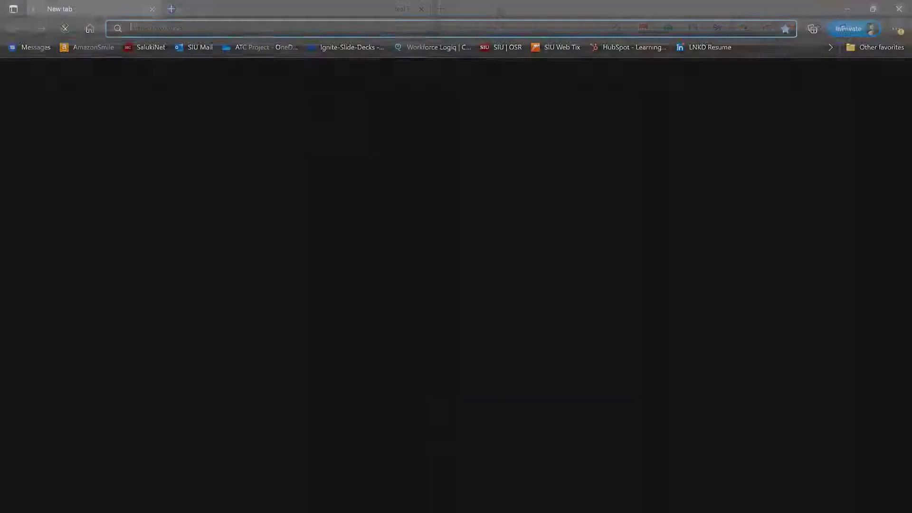
key("ctrl+v")
key("Return")
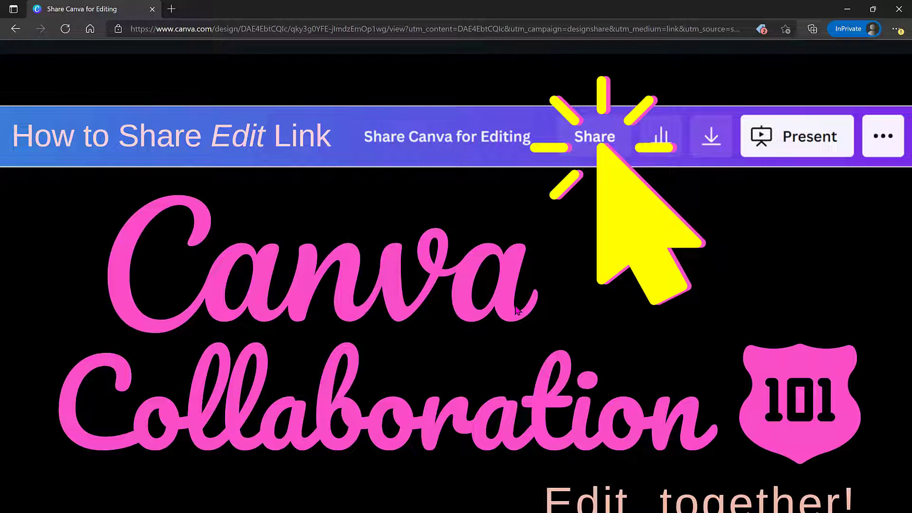
left_click(516, 307)
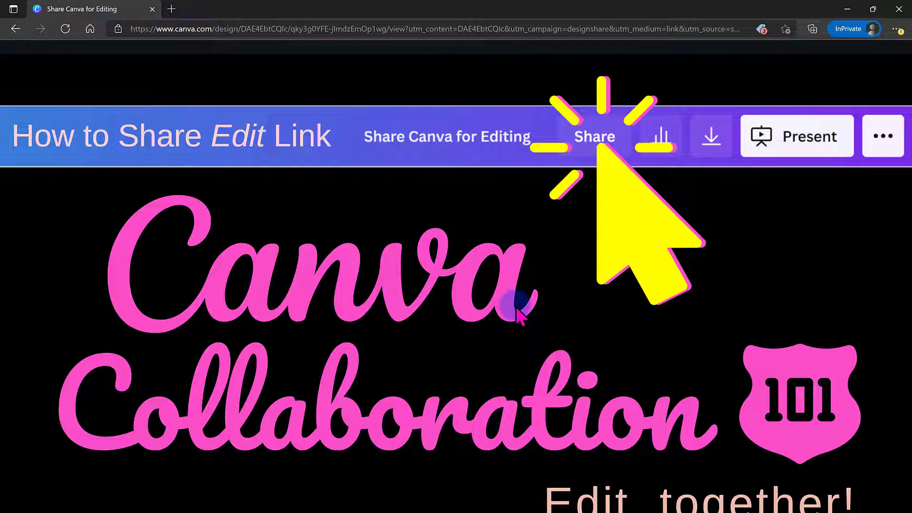
key("alt+Tab")
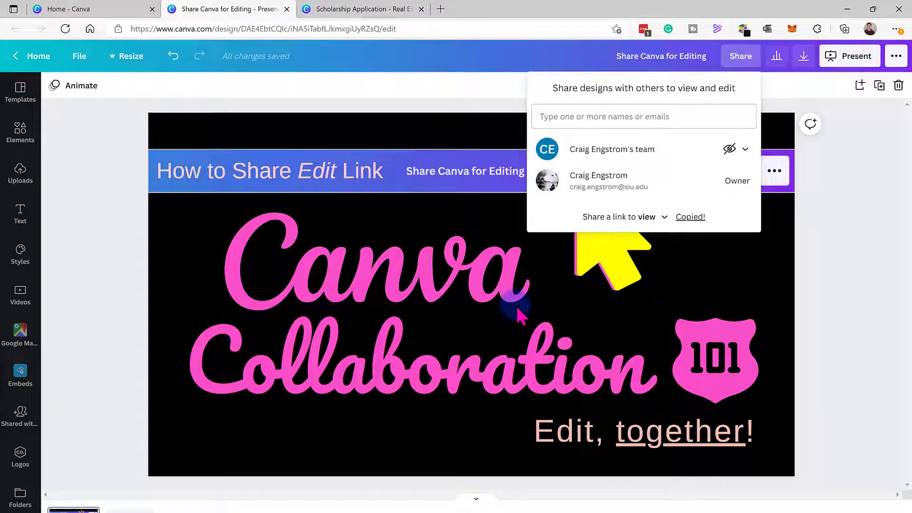
- Show the public view-only Share link panel from the ••• menu, then close it
left_click(869, 286)
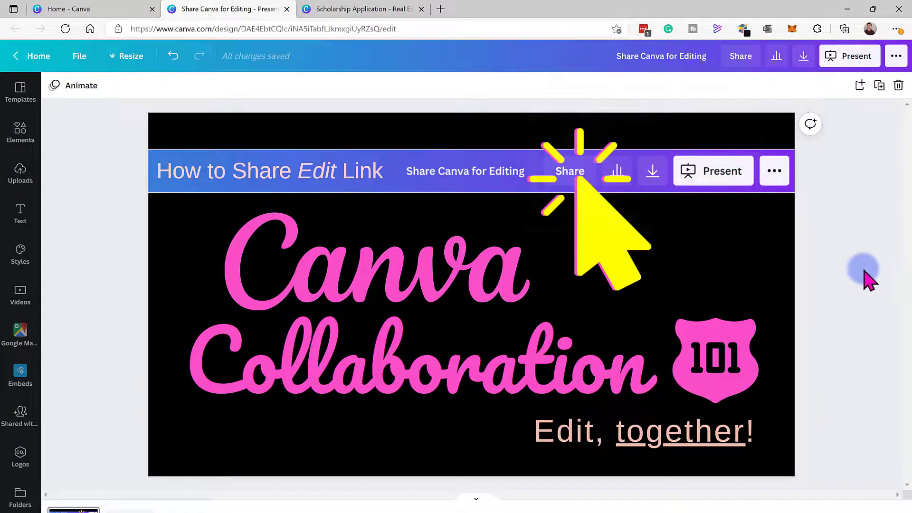
left_click(896, 56)
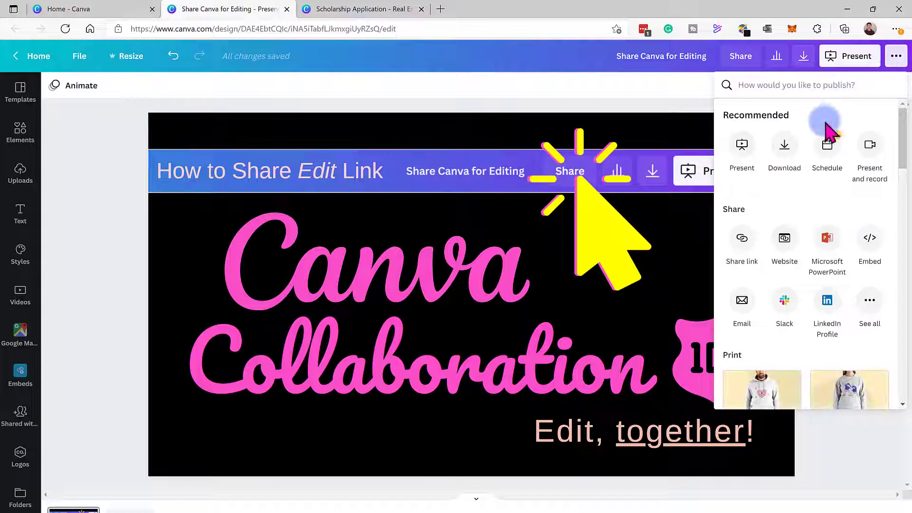
left_click(788, 163)
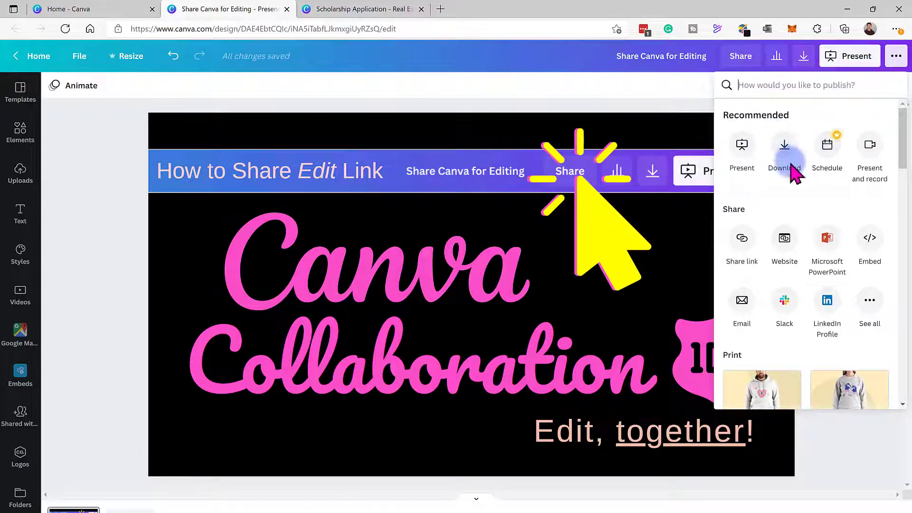
left_click(744, 243)
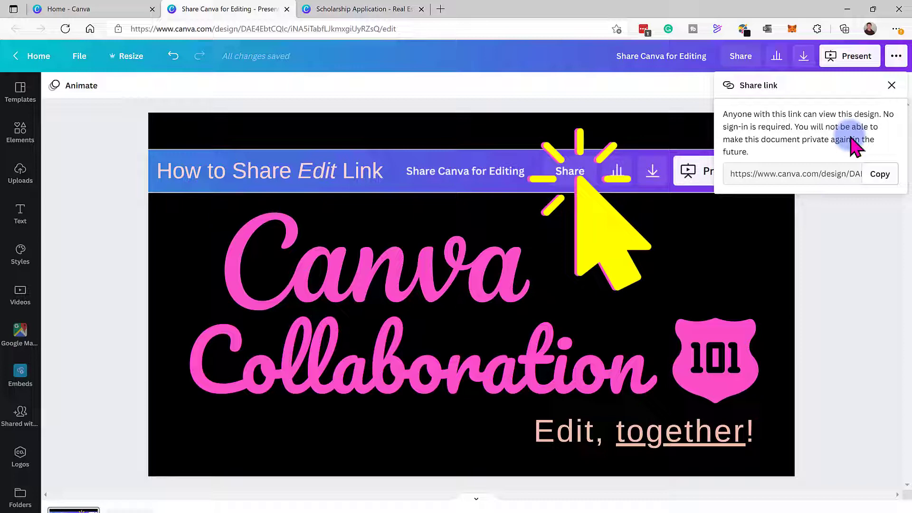
left_click(896, 90)
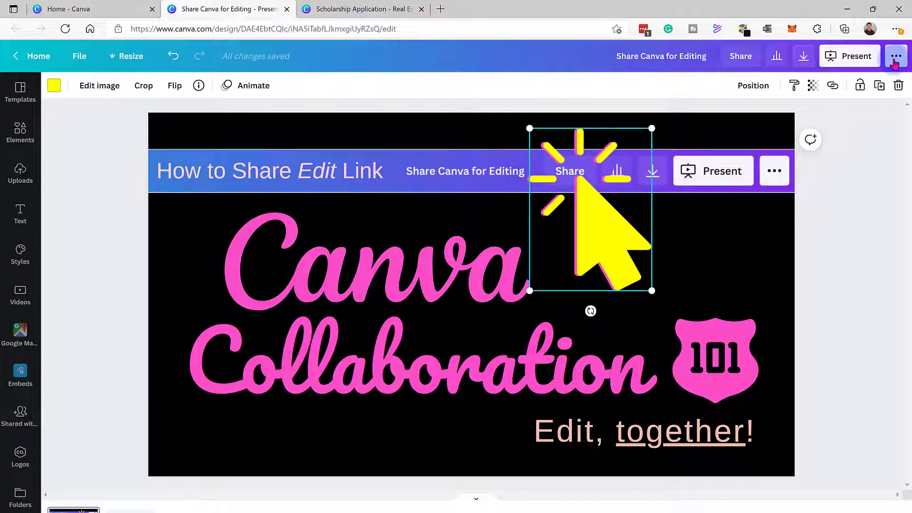
- Copy the slide to the clipboard using the ••• menu's Copy to clipboard option
left_click(895, 62)
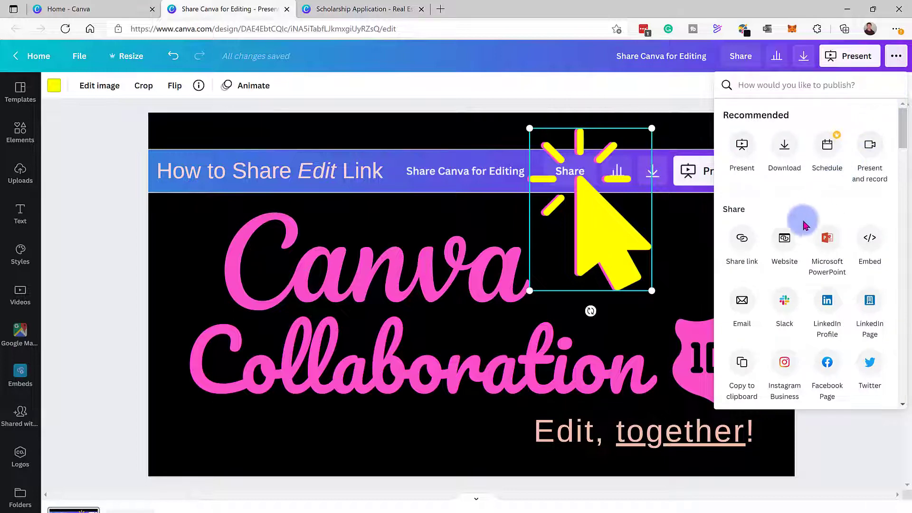
left_click(742, 366)
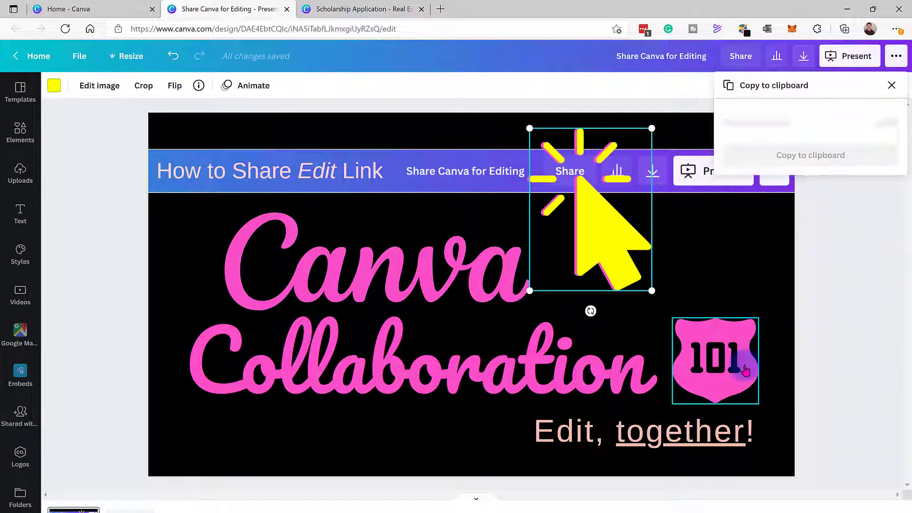
left_click(851, 126)
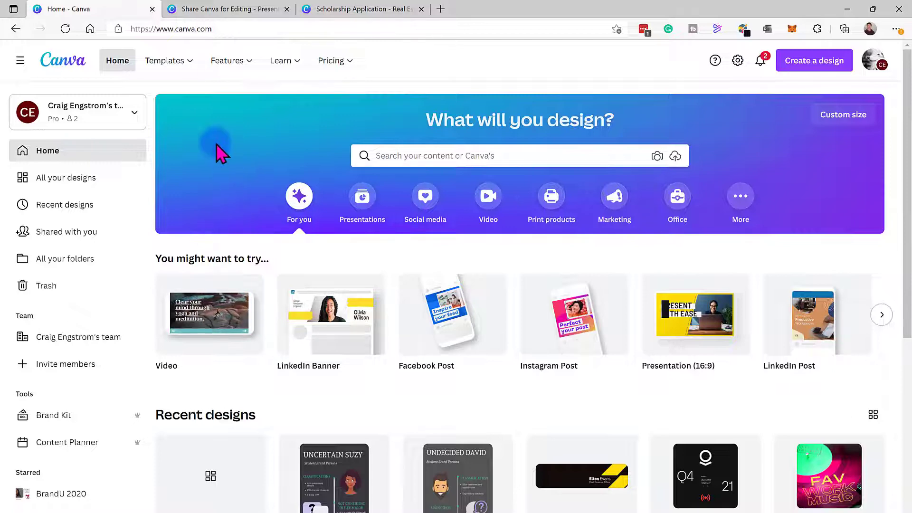
- Visit Shared with you, All your folders and the team page, then scroll through the Brand Kit
left_click(73, 233)
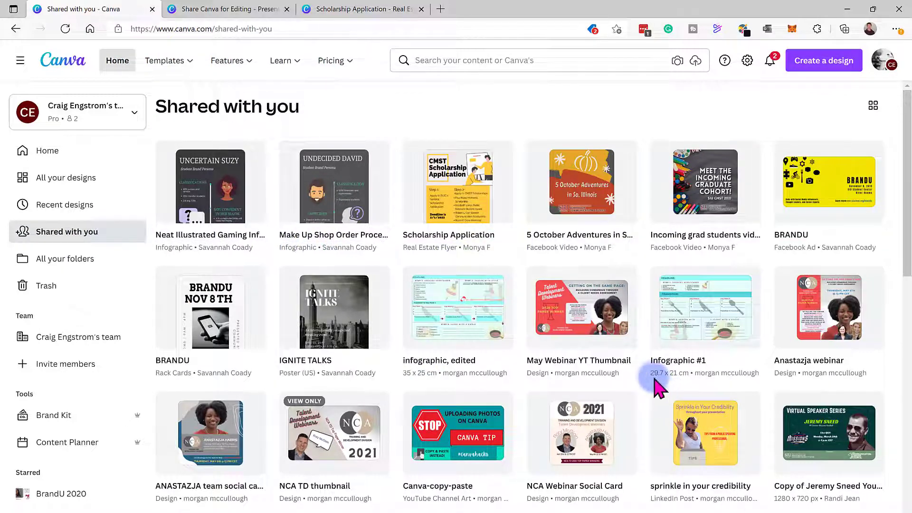
left_click(66, 259)
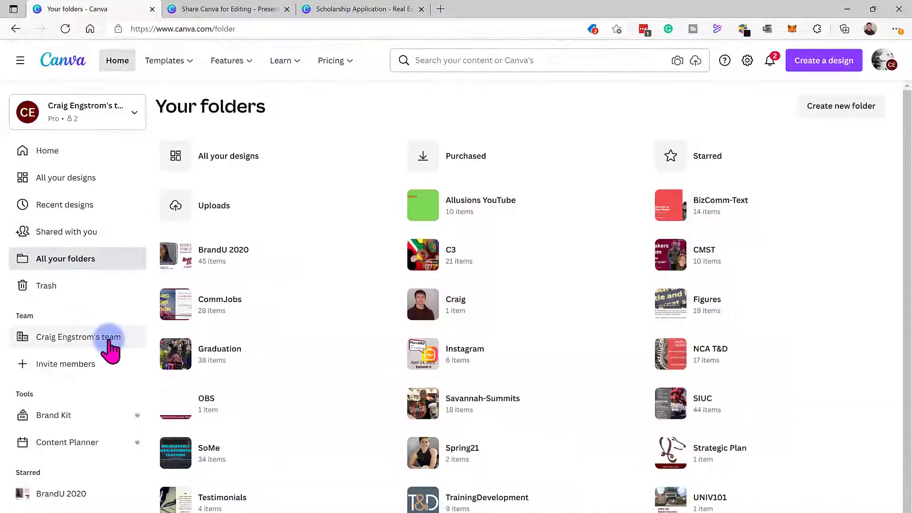
left_click(108, 338)
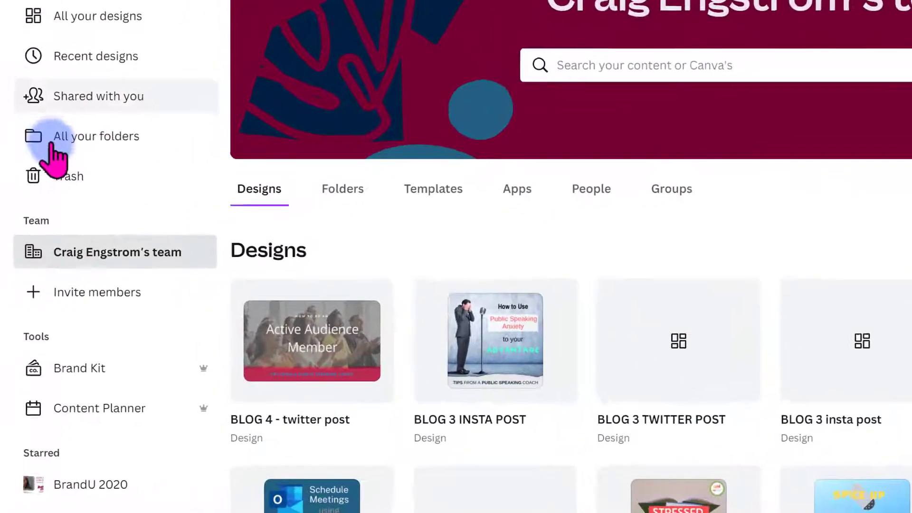
left_click(57, 407)
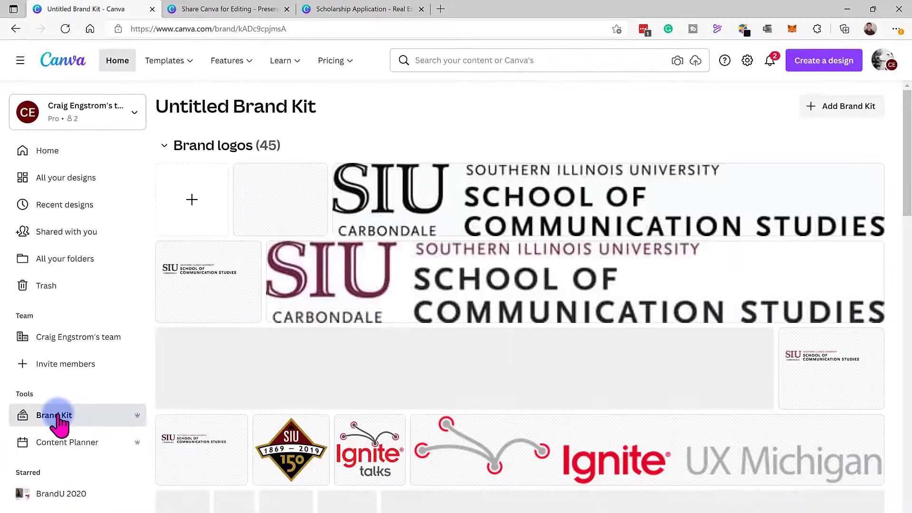
scroll(468, 337, "down", 9)
scroll(396, 366, "down", 10)
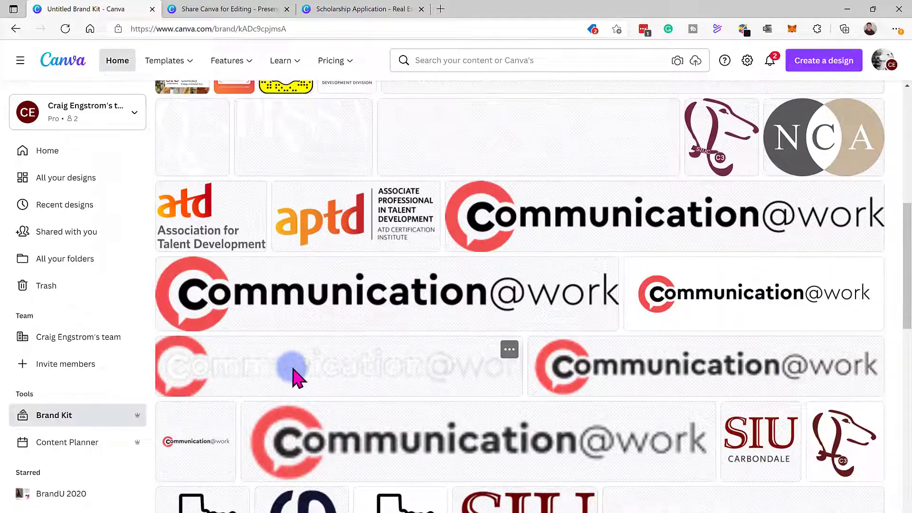